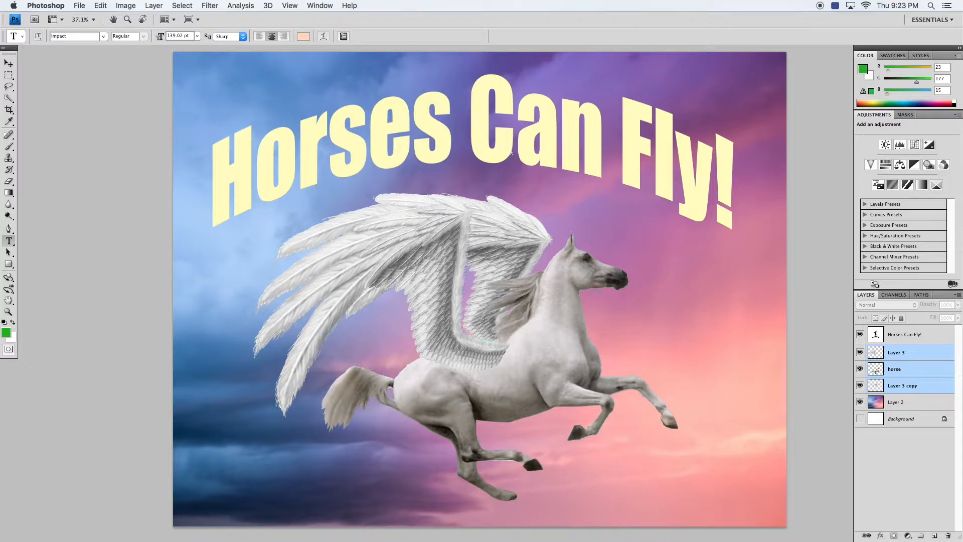
# - Select the "Horses Can Fly!" text layer and set its Arch warp bend to +25%
pyautogui.click(879, 334)
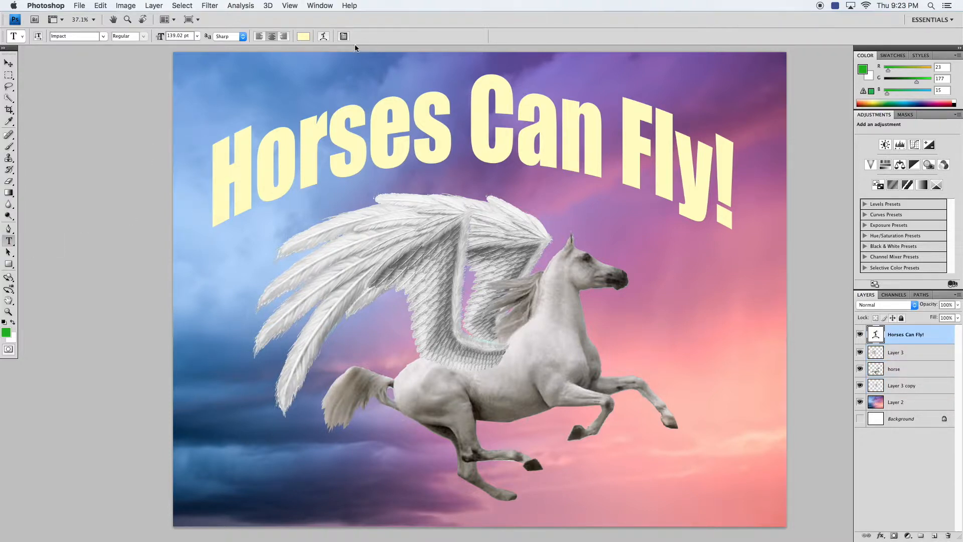
pyautogui.click(325, 37)
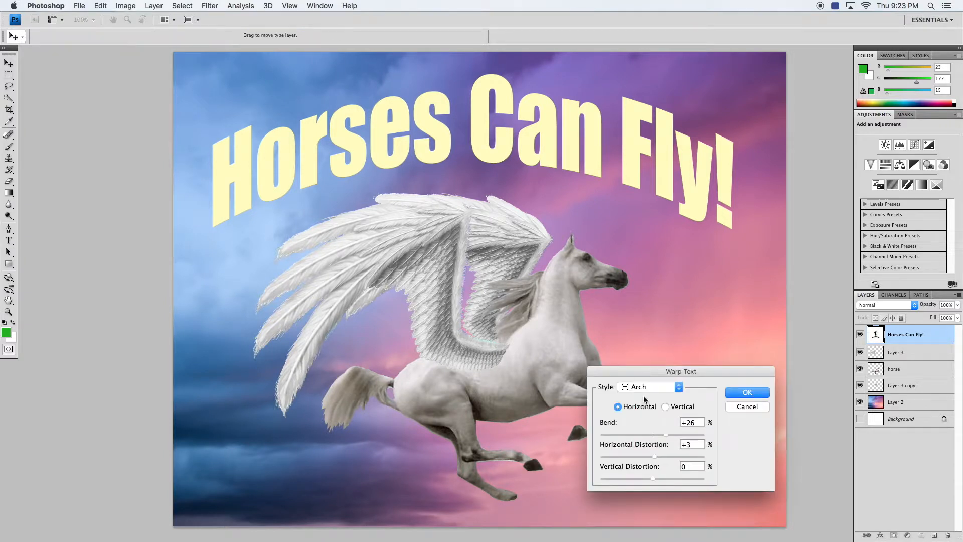
pyautogui.moveTo(664, 432); pyautogui.dragTo(662, 432)
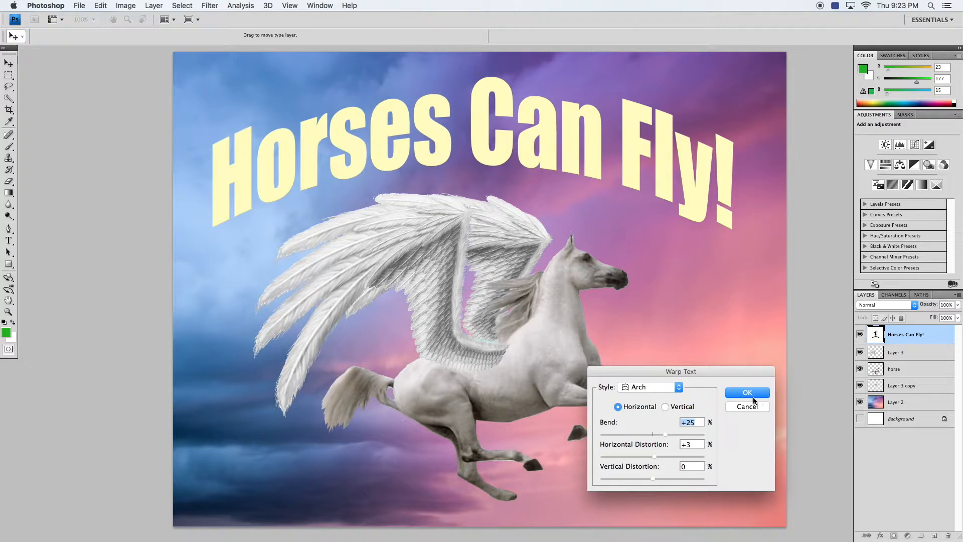
pyautogui.click(754, 396)
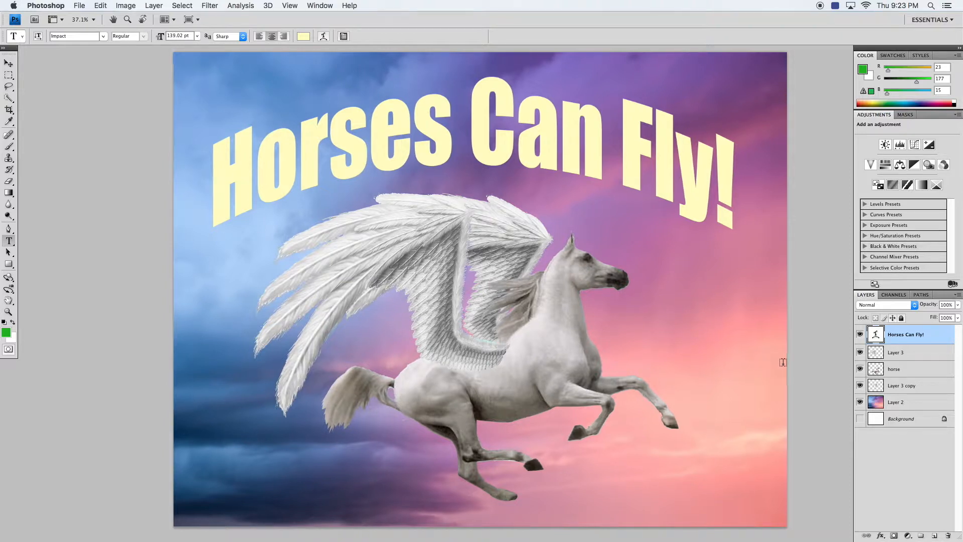
pyautogui.hscroll(-3, 781, 361)
pyautogui.hscroll(6, 784, 362)
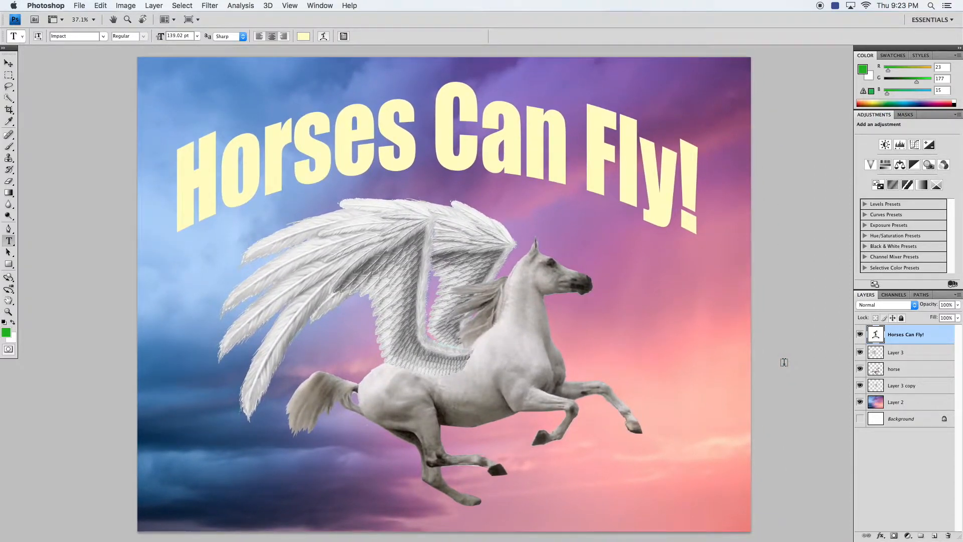
pyautogui.rightClick(903, 337)
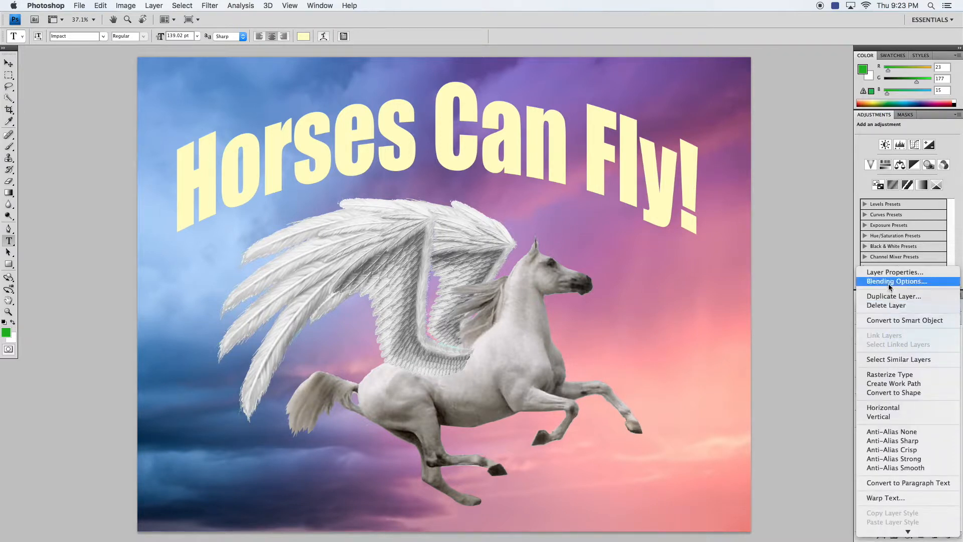
pyautogui.click(825, 281)
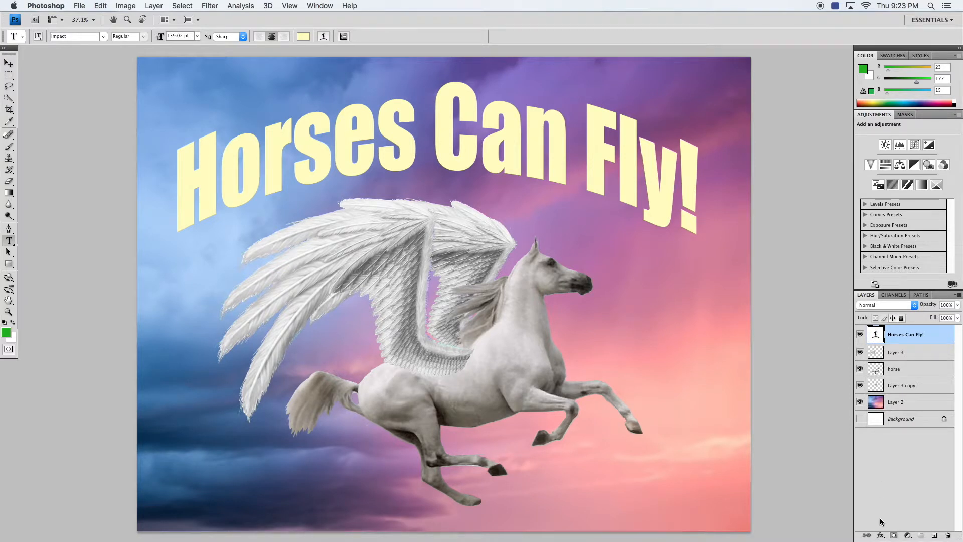
# - Add a drop shadow to the text layer with a distance of 27 px and size of 21 px
pyautogui.click(881, 536)
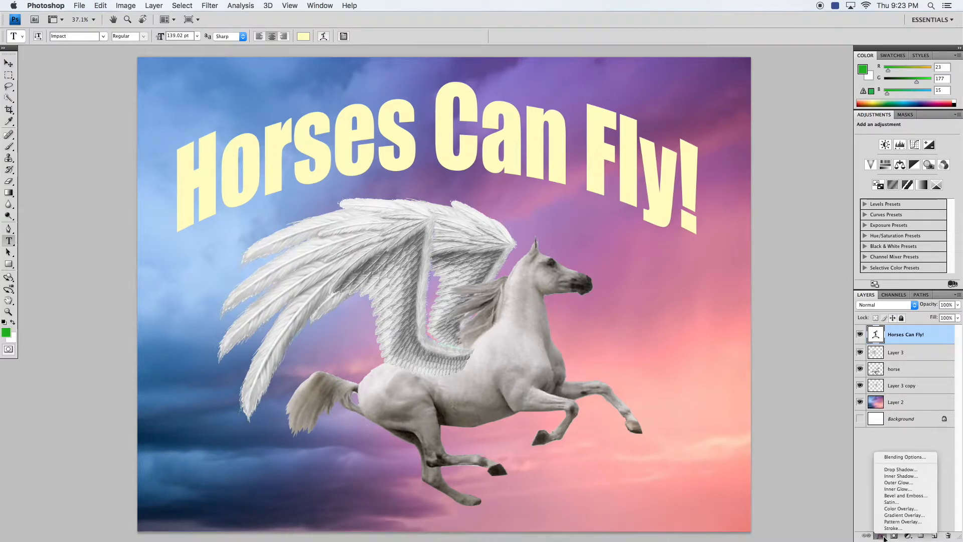
pyautogui.click(889, 456)
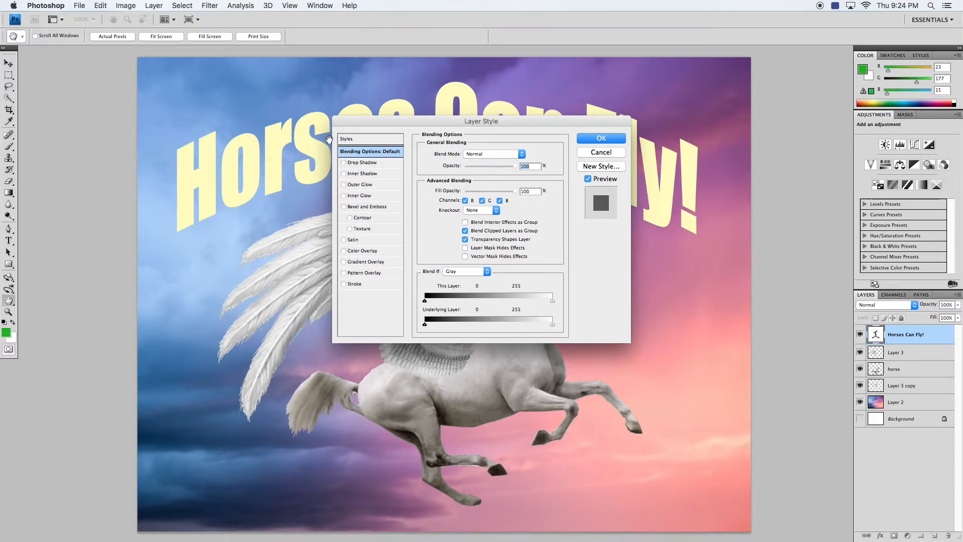
pyautogui.click(366, 162)
pyautogui.moveTo(380, 129); pyautogui.dragTo(552, 261)
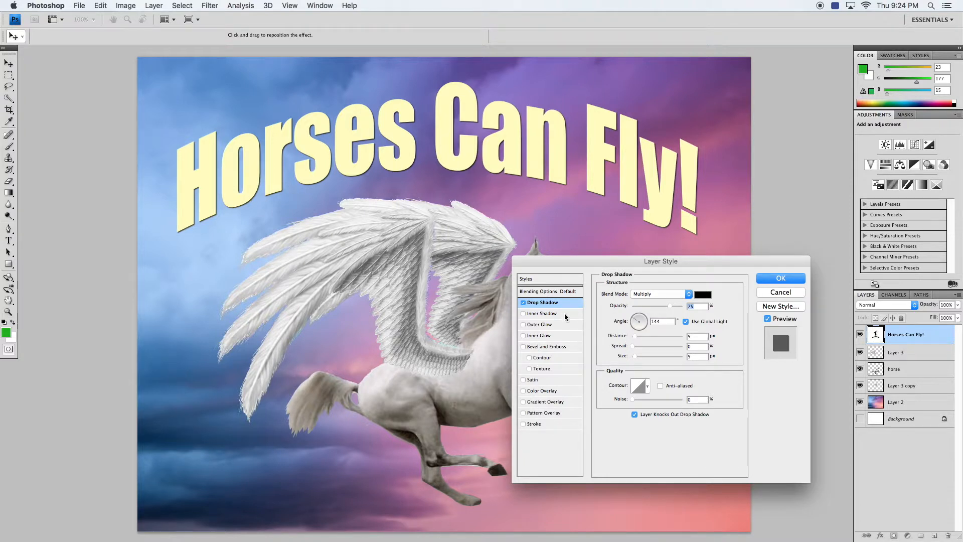
pyautogui.moveTo(635, 339); pyautogui.dragTo(646, 340)
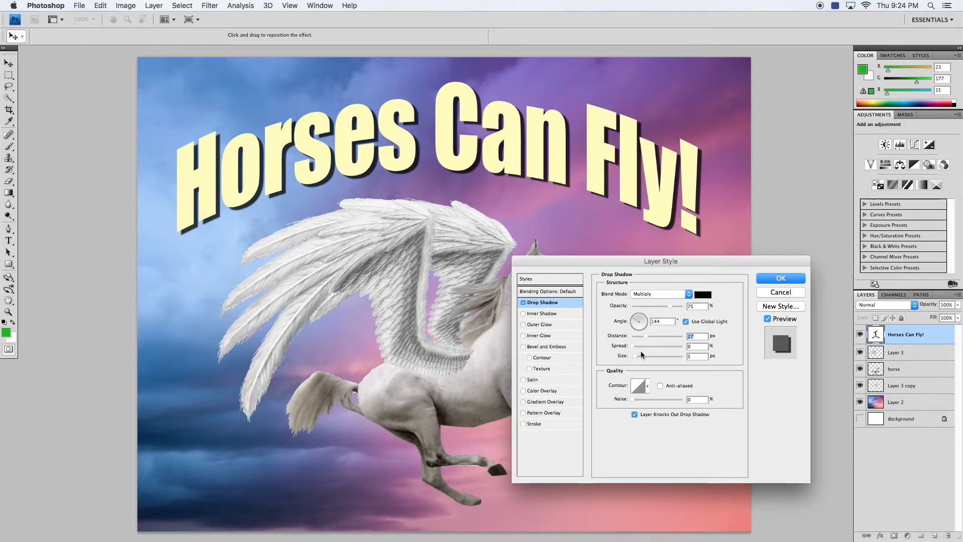
pyautogui.moveTo(641, 354); pyautogui.dragTo(640, 358)
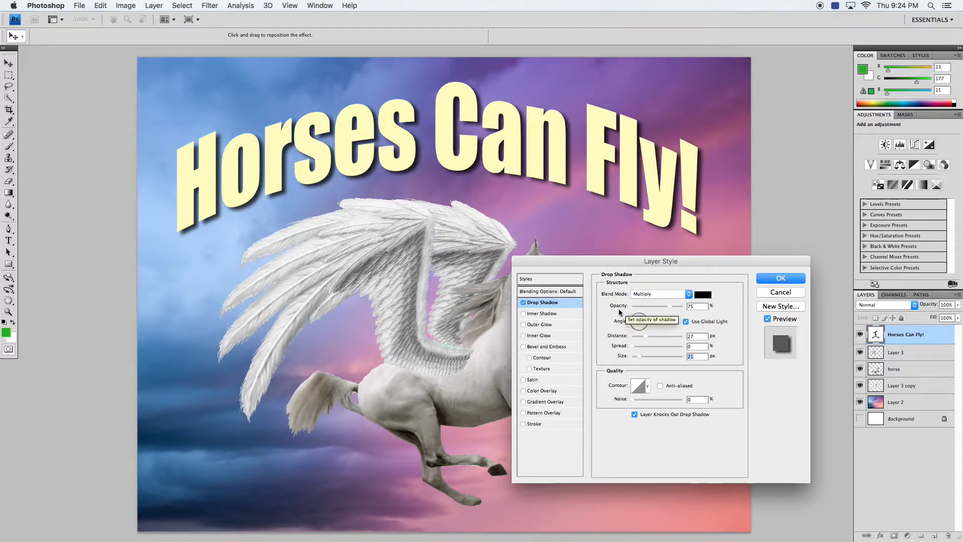
# - Try an inner shadow with a 13 px distance in place of the drop shadow, then turn it off
pyautogui.click(524, 303)
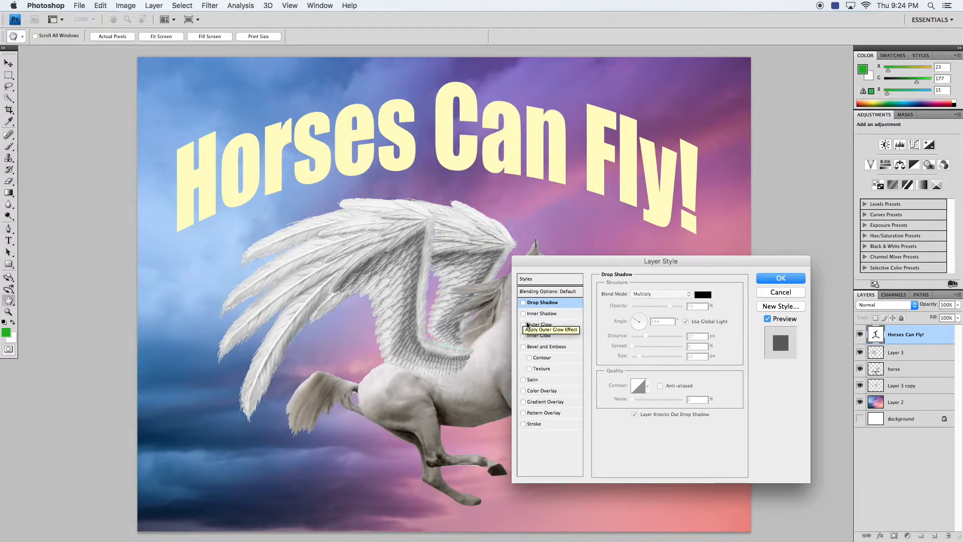
pyautogui.click(524, 314)
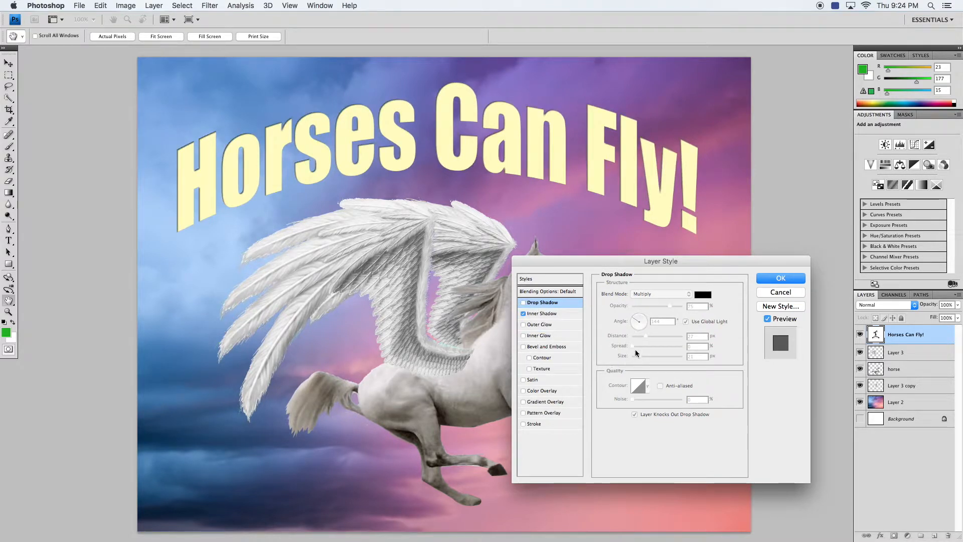
pyautogui.click(546, 314)
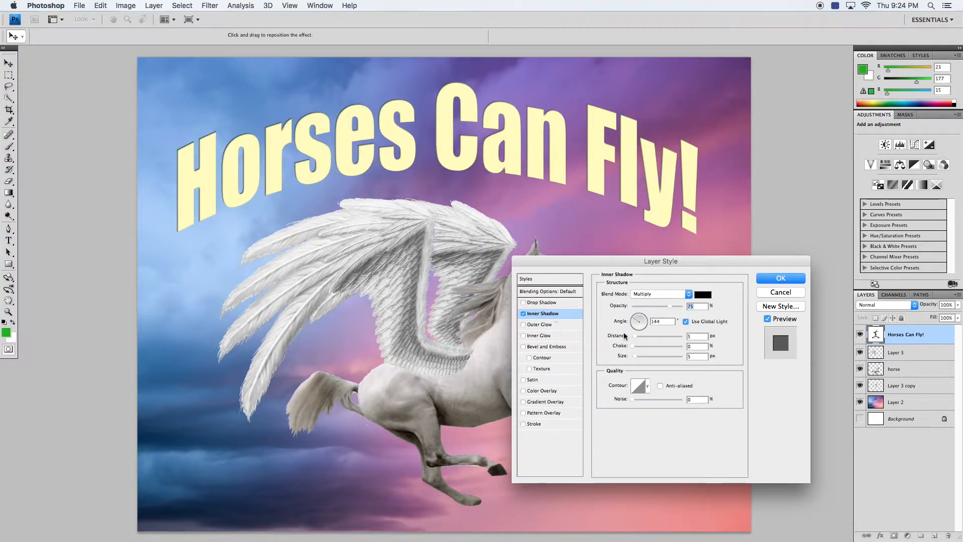
pyautogui.moveTo(636, 337); pyautogui.dragTo(639, 337)
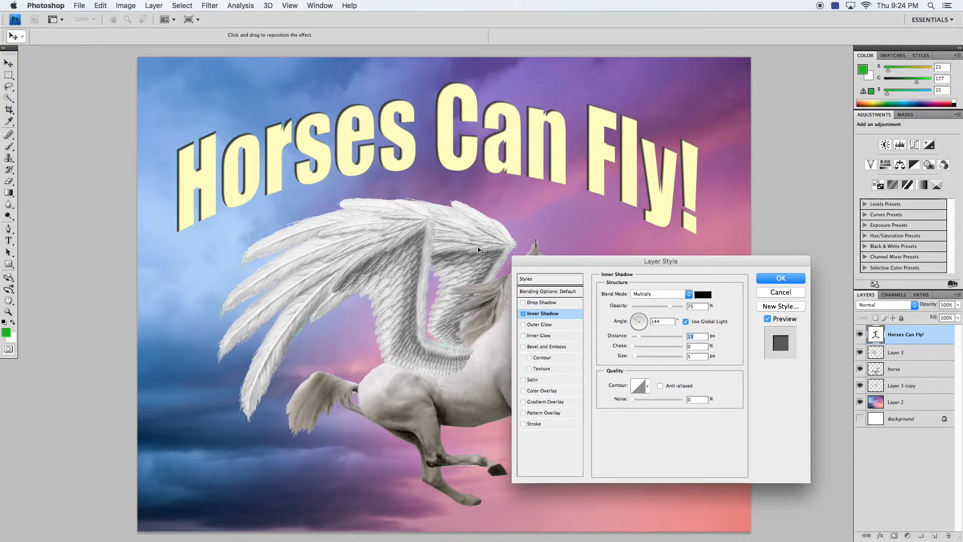
pyautogui.click(523, 314)
# - Try a white outer glow of about 58 px size on the text, then turn it off
pyautogui.click(527, 325)
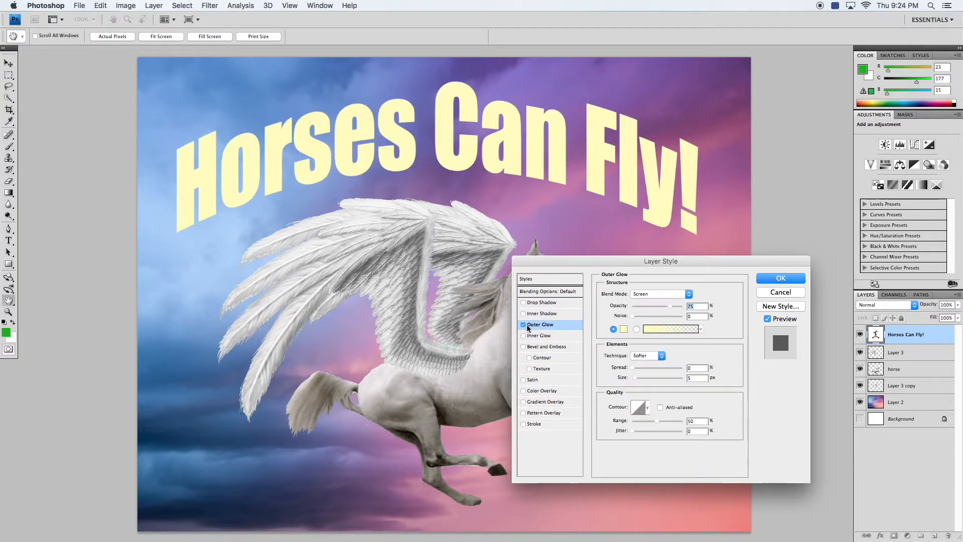
pyautogui.click(625, 329)
pyautogui.moveTo(154, 319); pyautogui.dragTo(103, 271)
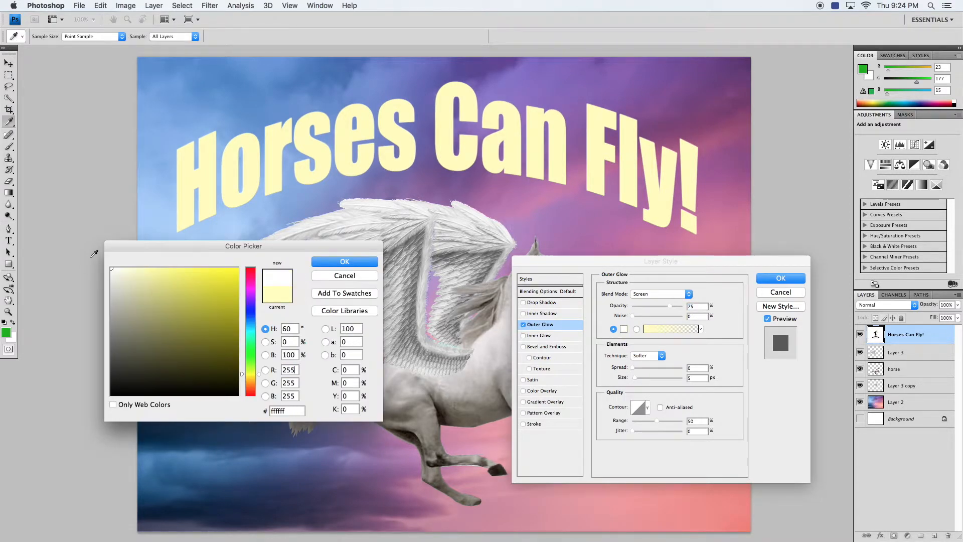
pyautogui.click(345, 261)
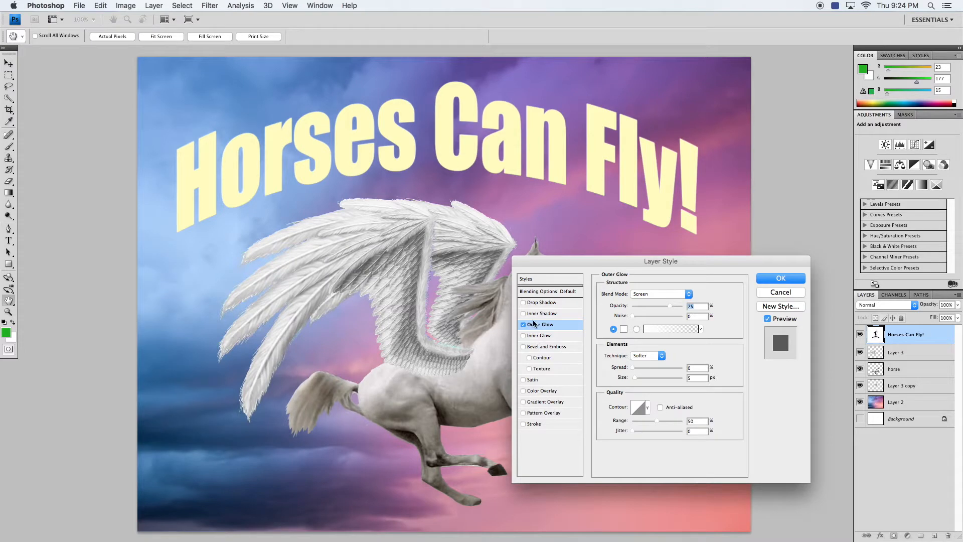
pyautogui.moveTo(636, 380); pyautogui.dragTo(648, 379)
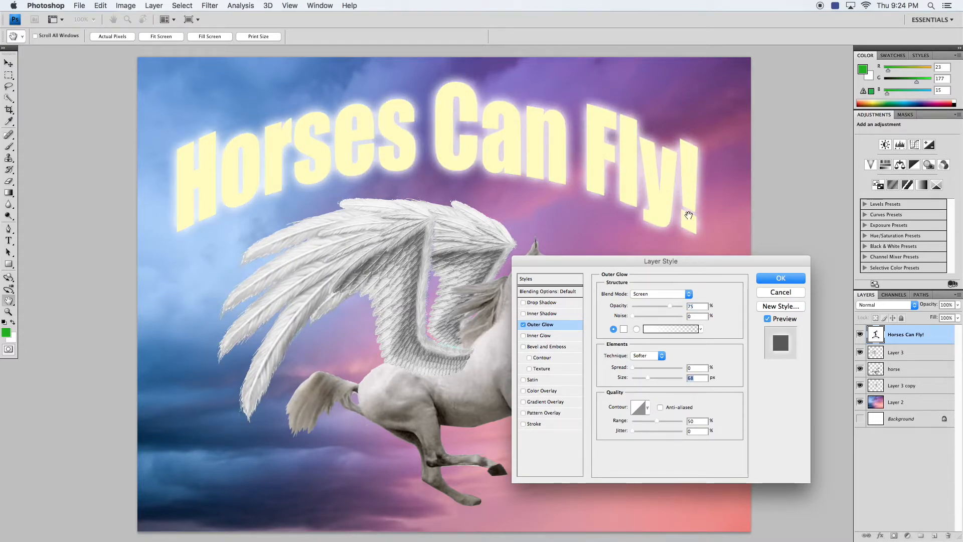
pyautogui.click(524, 325)
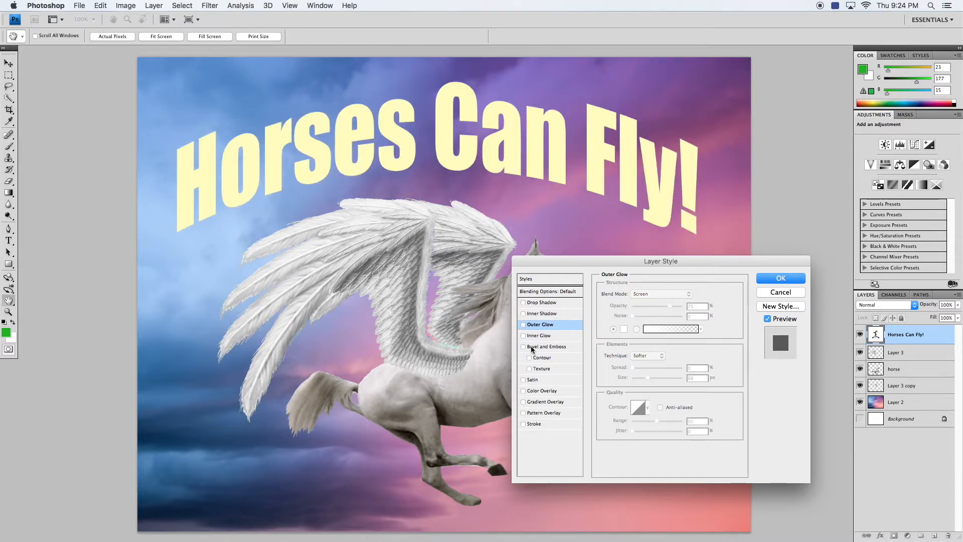
# - Try a Bevel and Emboss of 21 px size with 100% highlight opacity and 53% shadow opacity
pyautogui.click(532, 348)
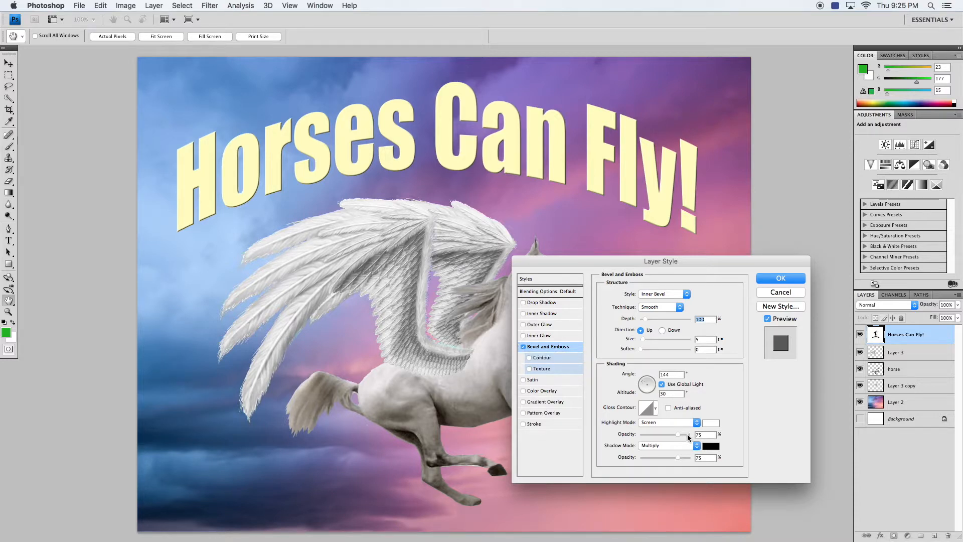
pyautogui.moveTo(642, 343); pyautogui.dragTo(649, 342)
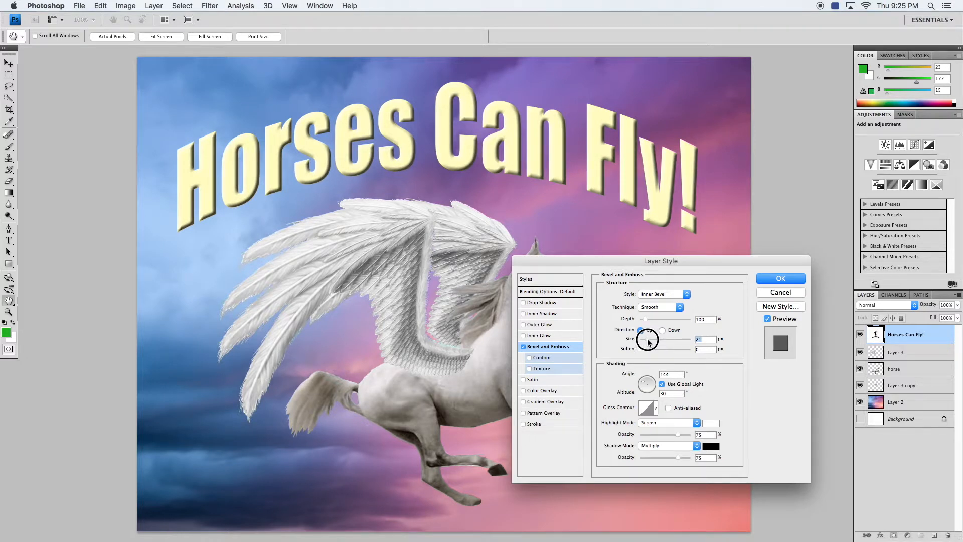
pyautogui.moveTo(678, 458); pyautogui.dragTo(691, 434)
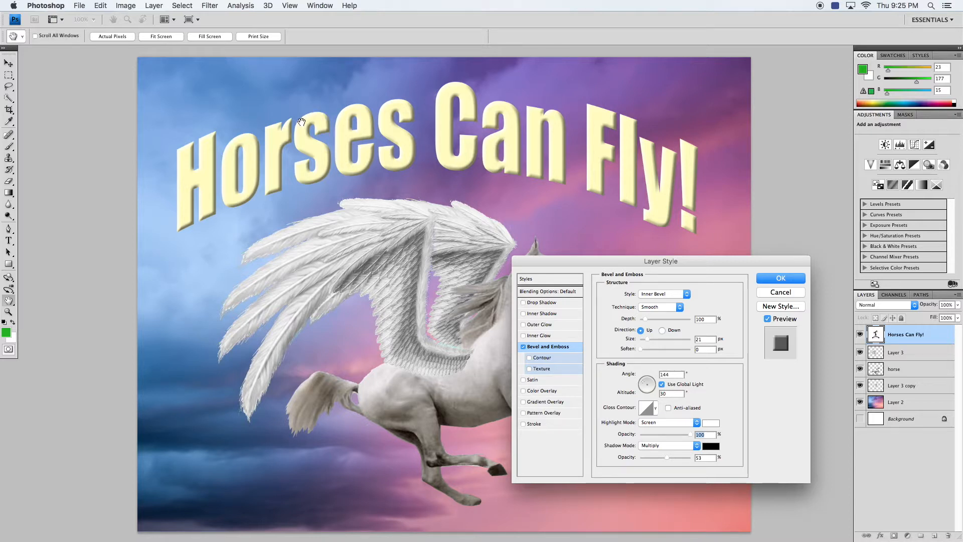
# - Preview the drop shadow together with the bevel, then disable both effects
pyautogui.click(538, 302)
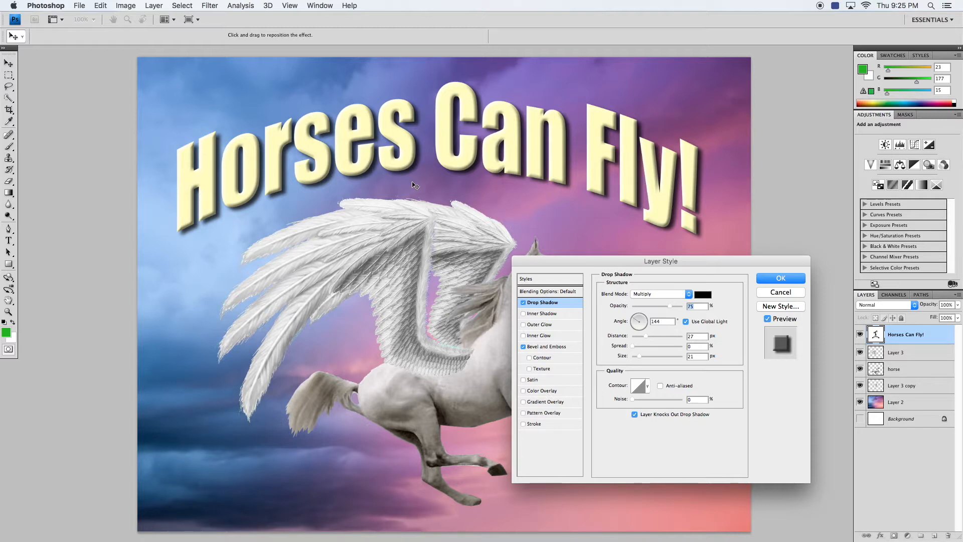
pyautogui.click(523, 303)
pyautogui.click(523, 347)
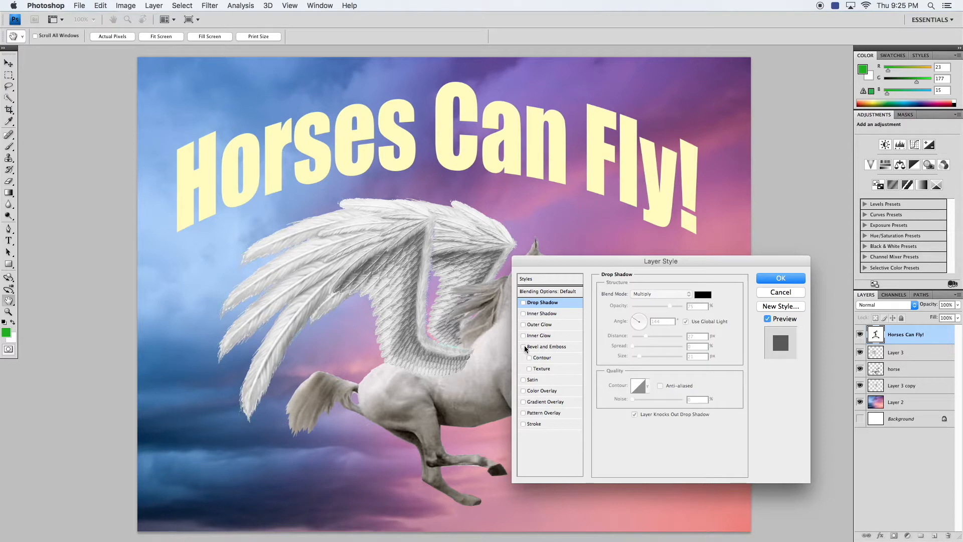
# - Add a black 35 px stroke positioned Outside the text, comparing the Inside and Center positions first
pyautogui.click(533, 425)
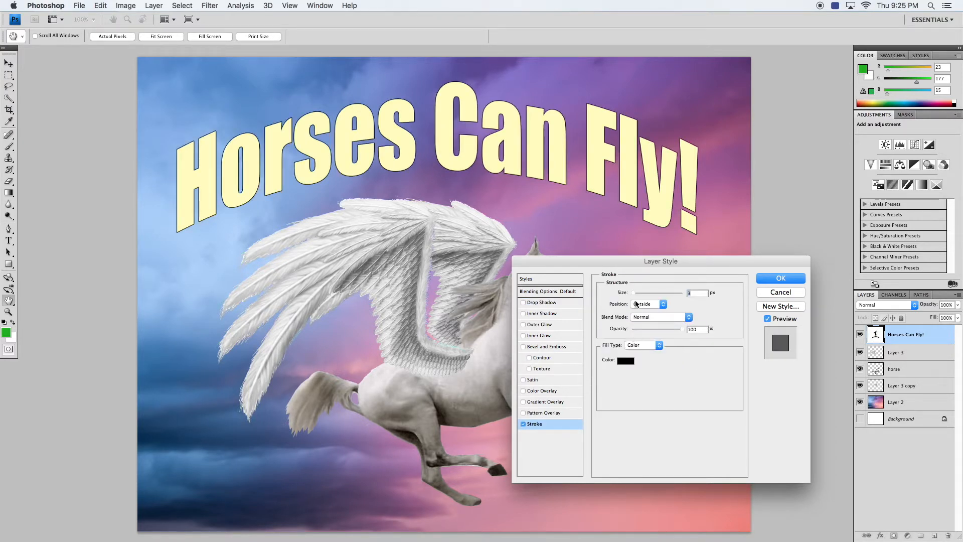
pyautogui.moveTo(634, 293); pyautogui.dragTo(642, 293)
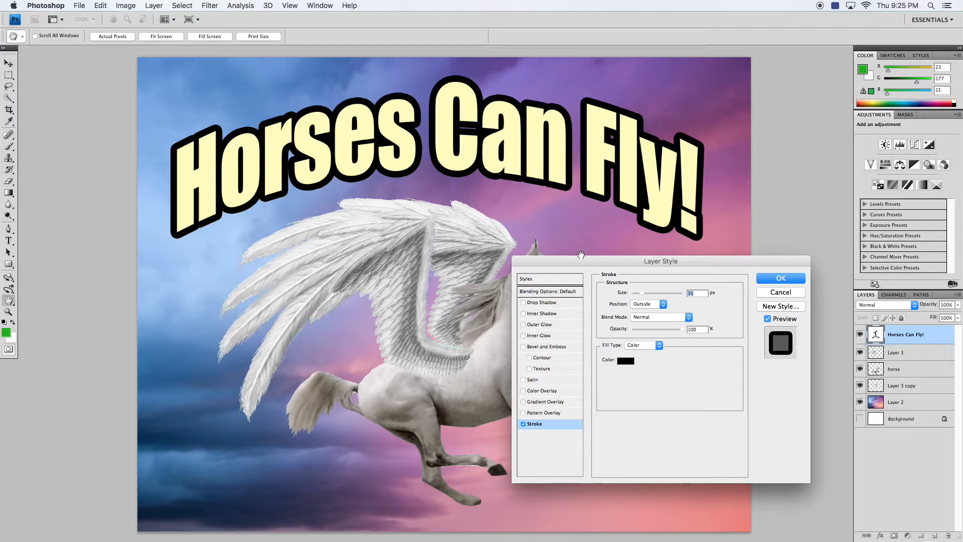
pyautogui.click(646, 304)
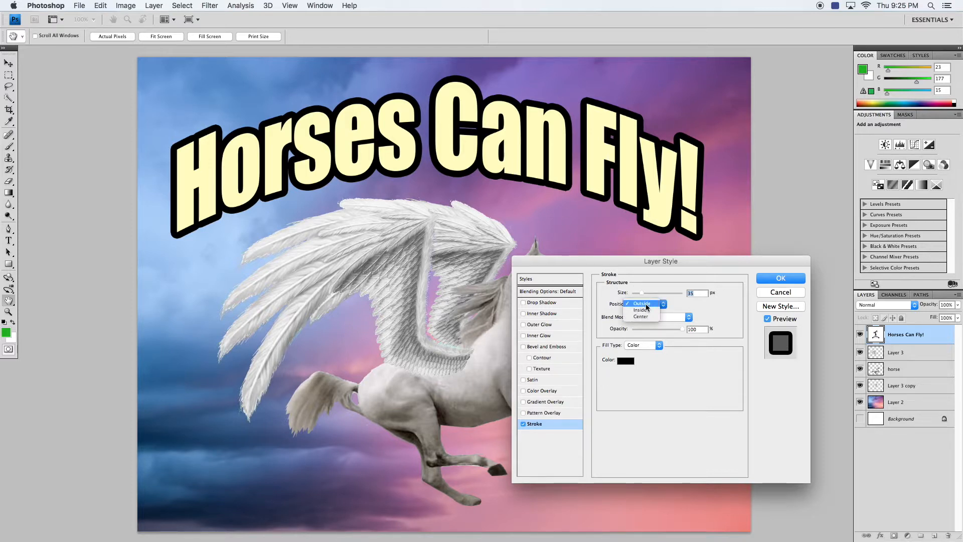
pyautogui.click(646, 312)
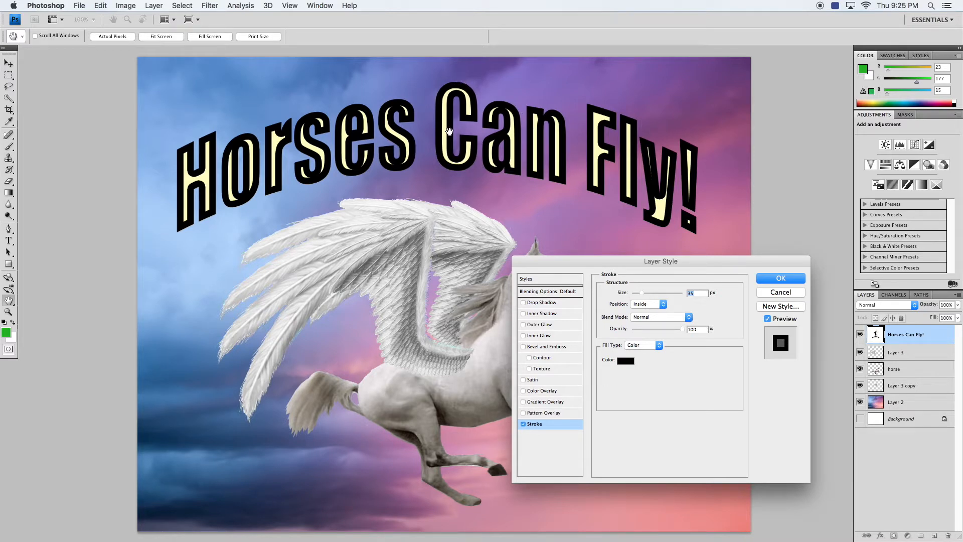
pyautogui.click(646, 304)
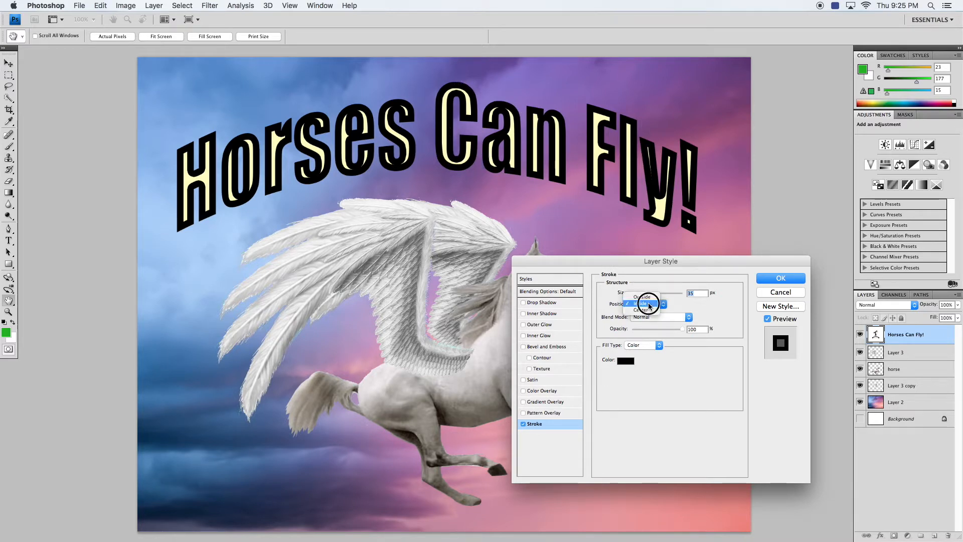
pyautogui.click(645, 313)
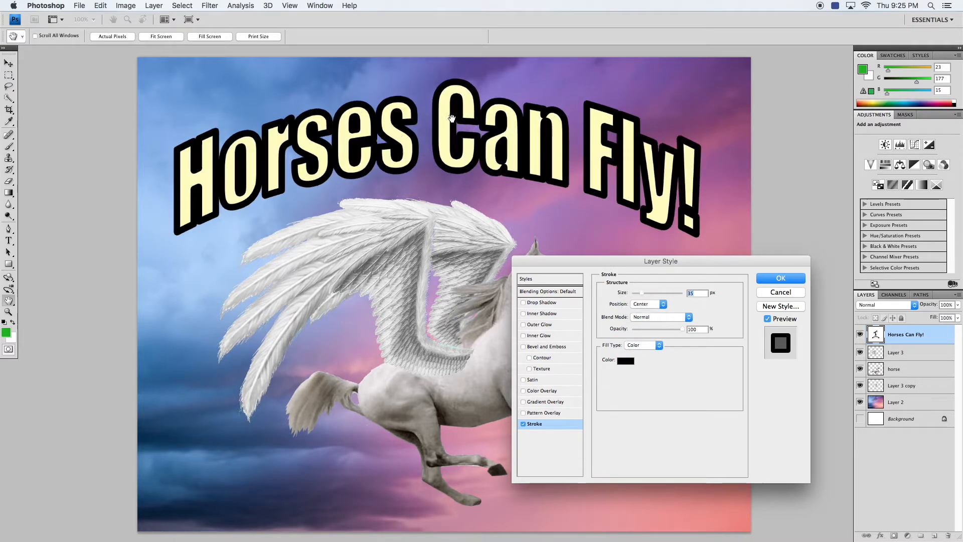
pyautogui.click(655, 305)
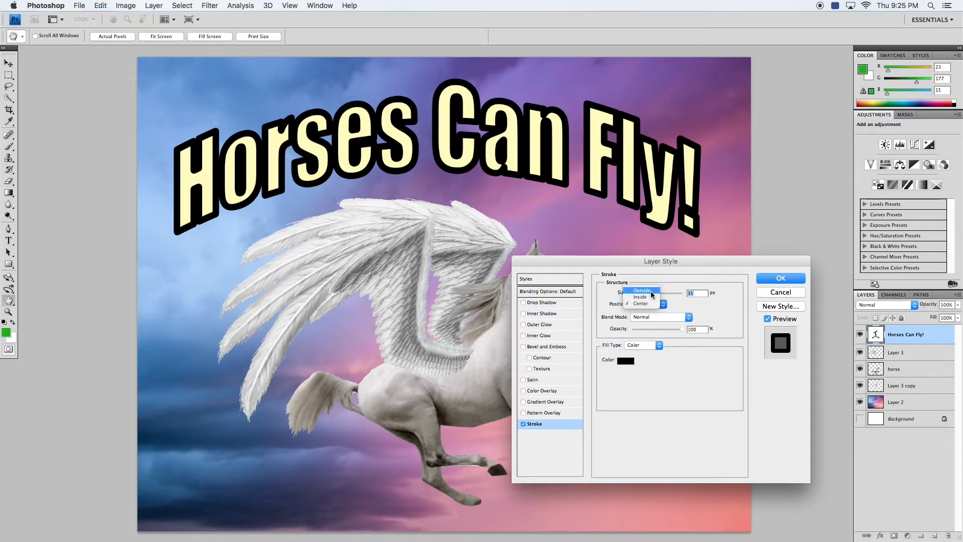
pyautogui.click(651, 291)
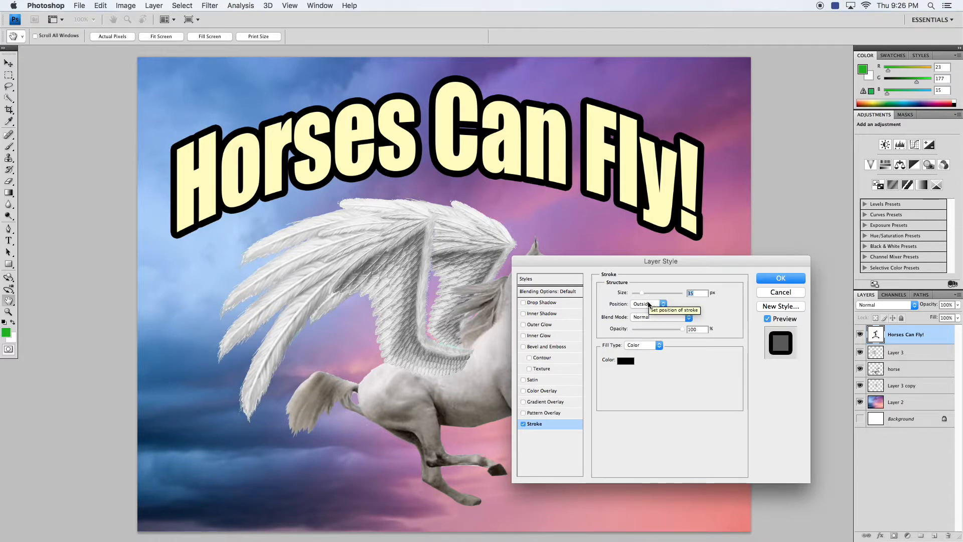
# - Re-enable the drop shadow and increase its distance to 65 px
pyautogui.click(534, 303)
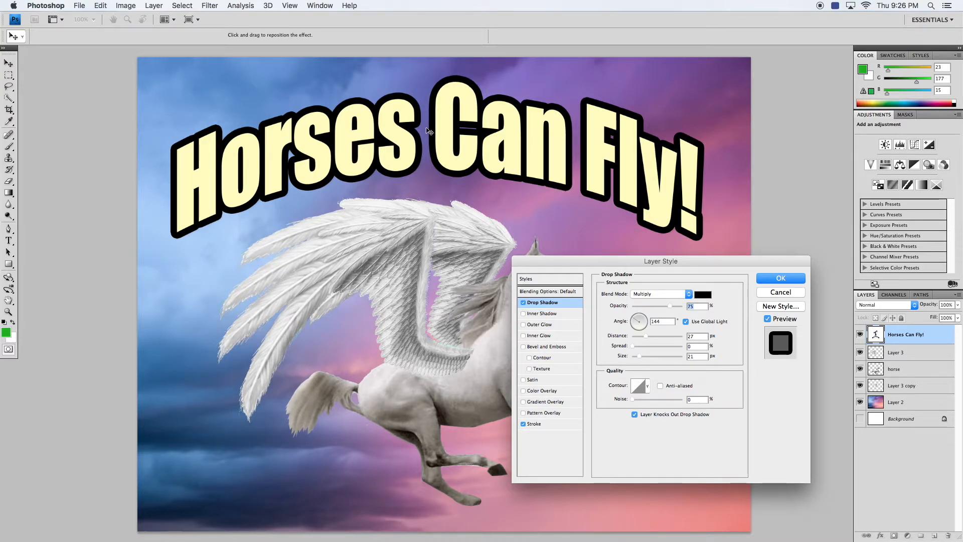
pyautogui.moveTo(645, 336); pyautogui.dragTo(662, 337)
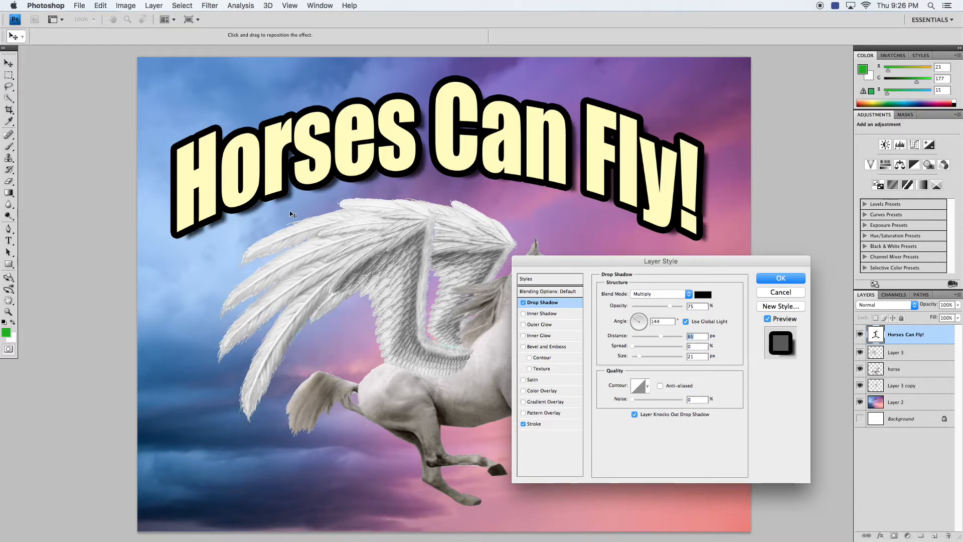
# - Turn off the title's stroke, set the drop shadow distance to 33 px, and apply the layer style without the bevel
pyautogui.click(524, 425)
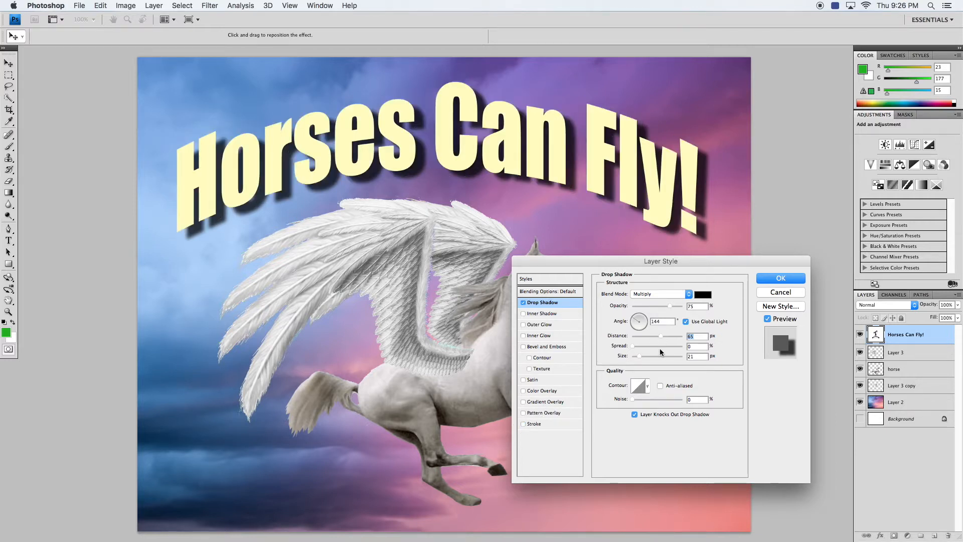
pyautogui.moveTo(661, 336); pyautogui.dragTo(648, 335)
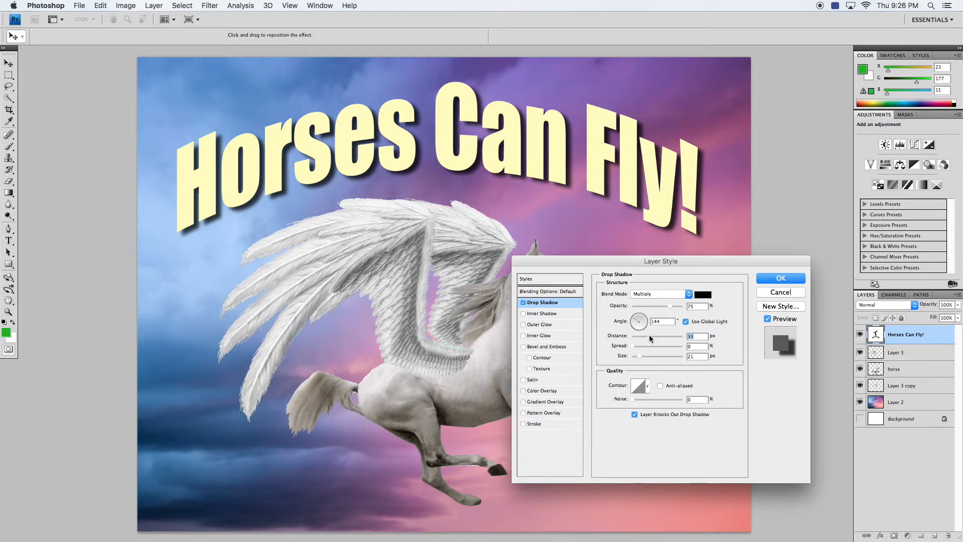
pyautogui.click(531, 348)
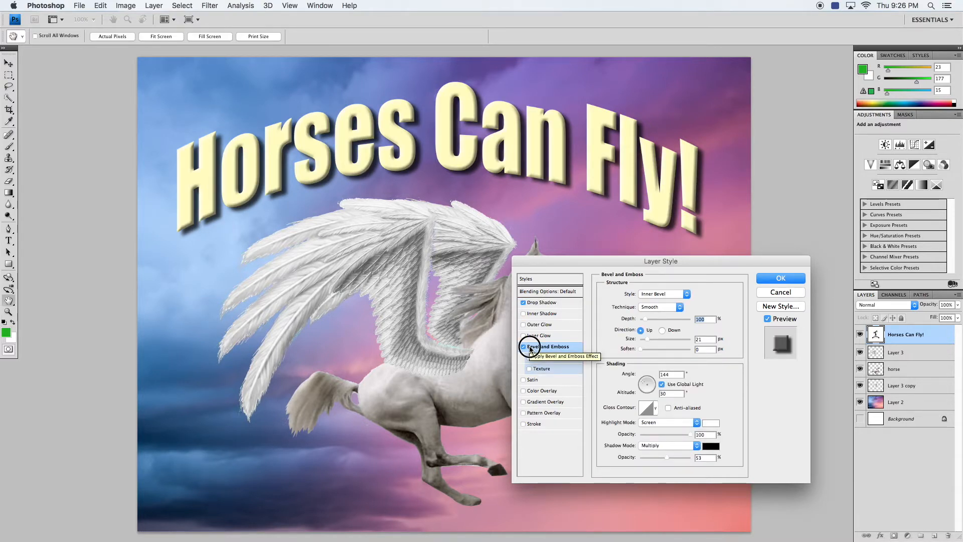
pyautogui.click(524, 346)
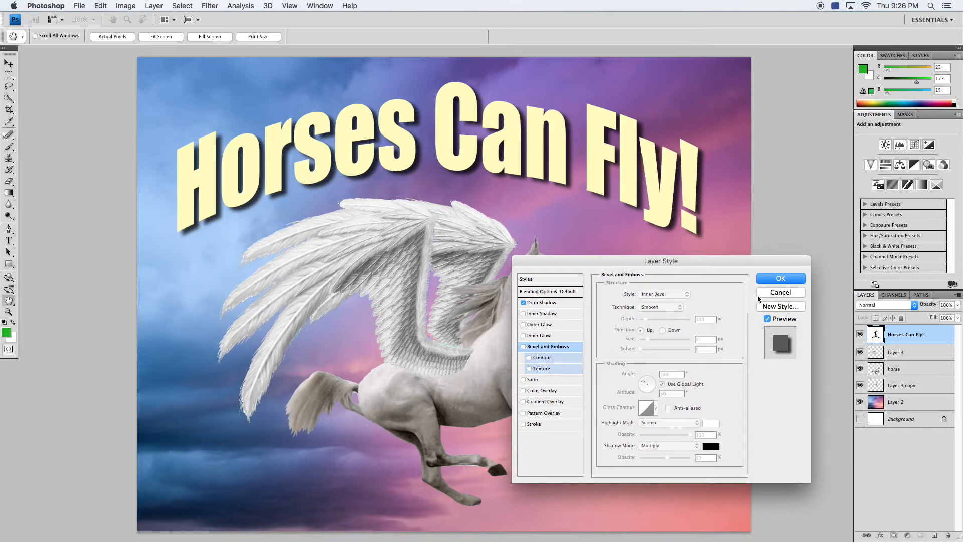
pyautogui.click(780, 279)
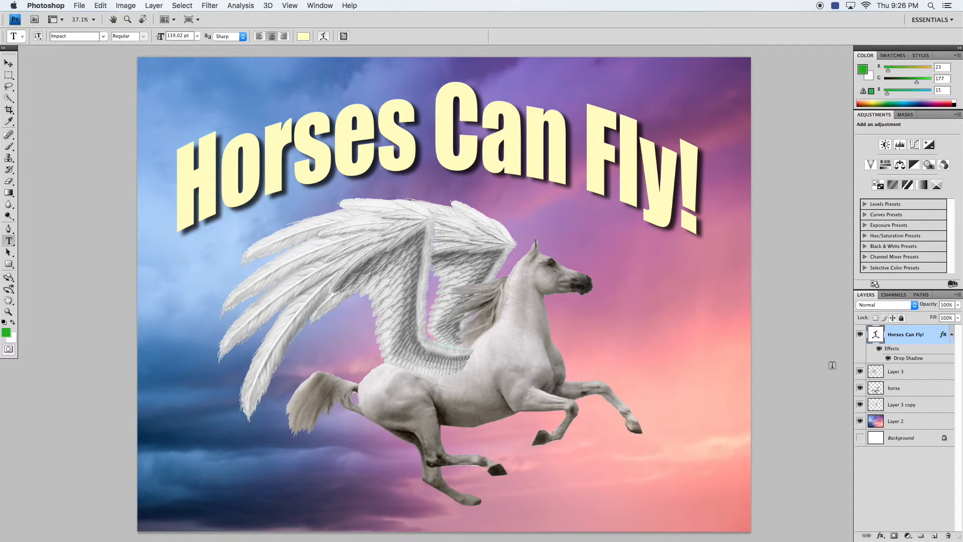
# - Hide the two wing layers and select the horse layer
pyautogui.click(860, 371)
pyautogui.click(859, 404)
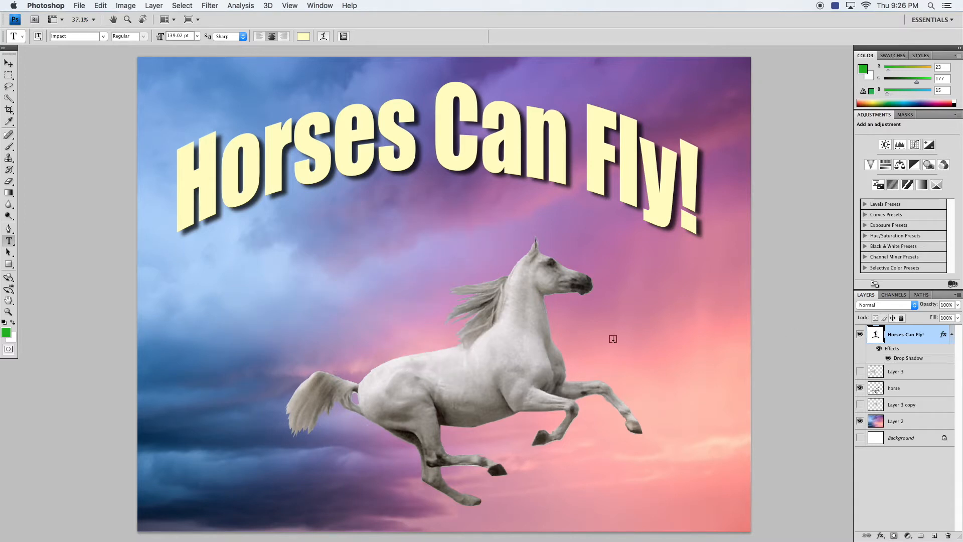
pyautogui.click(918, 391)
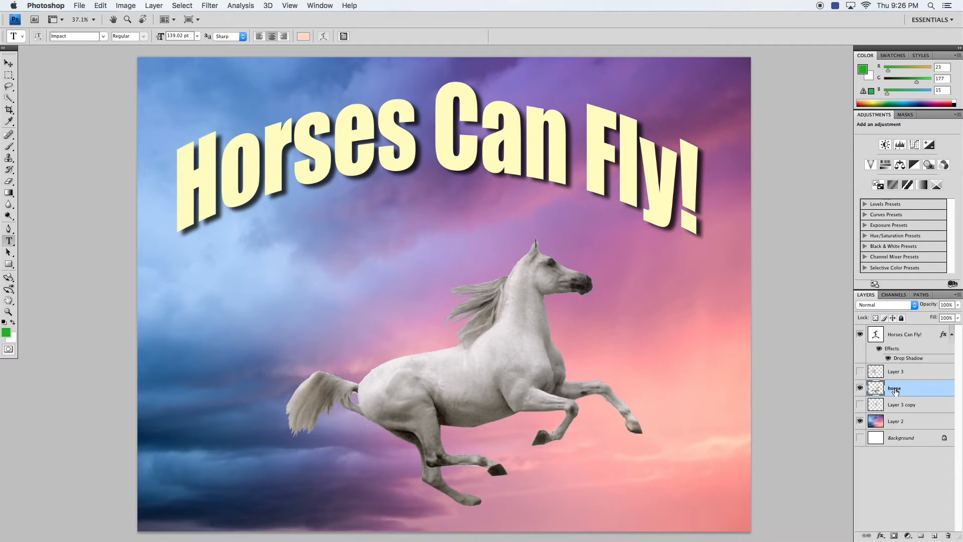
# - Try a near-white 35 px Outside stroke on the horse in place of its drop shadow
pyautogui.click(880, 535)
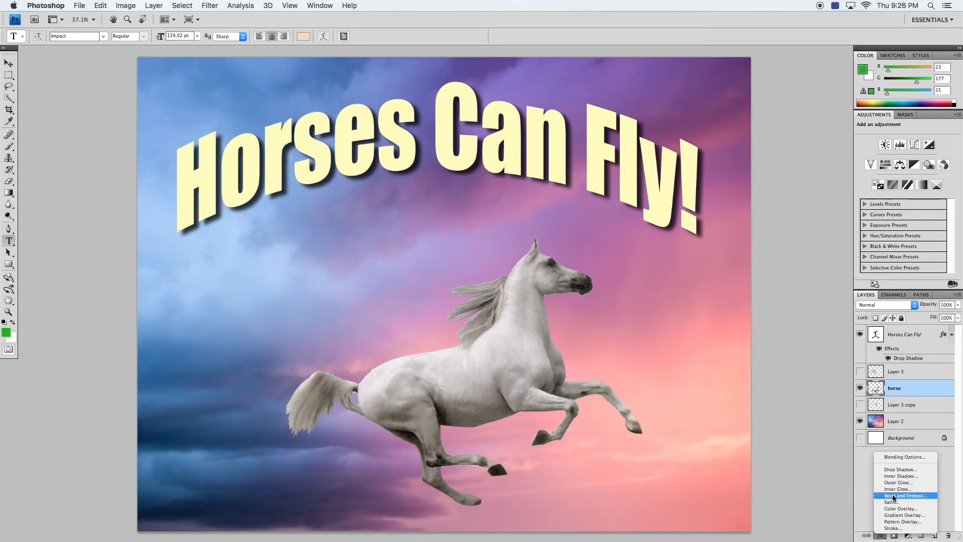
pyautogui.click(734, 404)
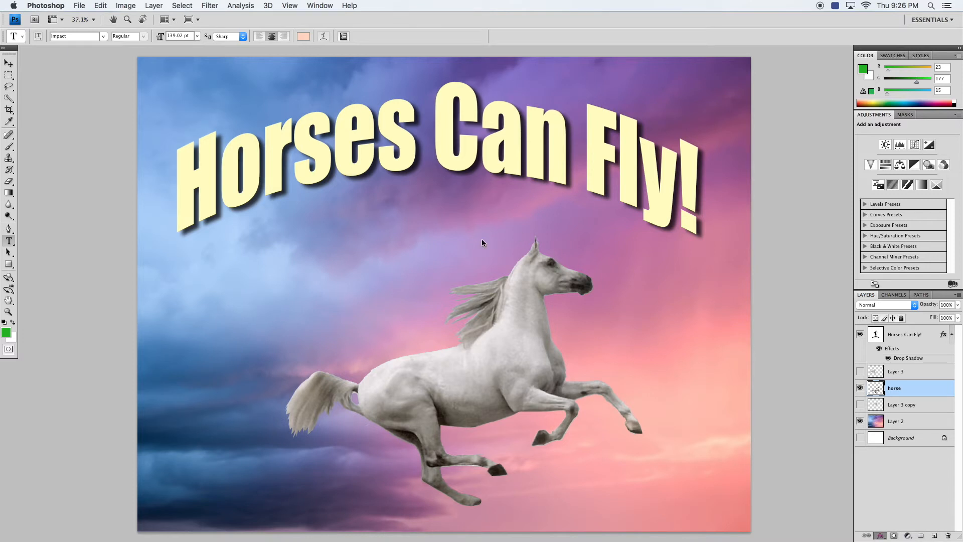
pyautogui.moveTo(560, 214); pyautogui.dragTo(702, 144)
pyautogui.moveTo(770, 214); pyautogui.dragTo(779, 236)
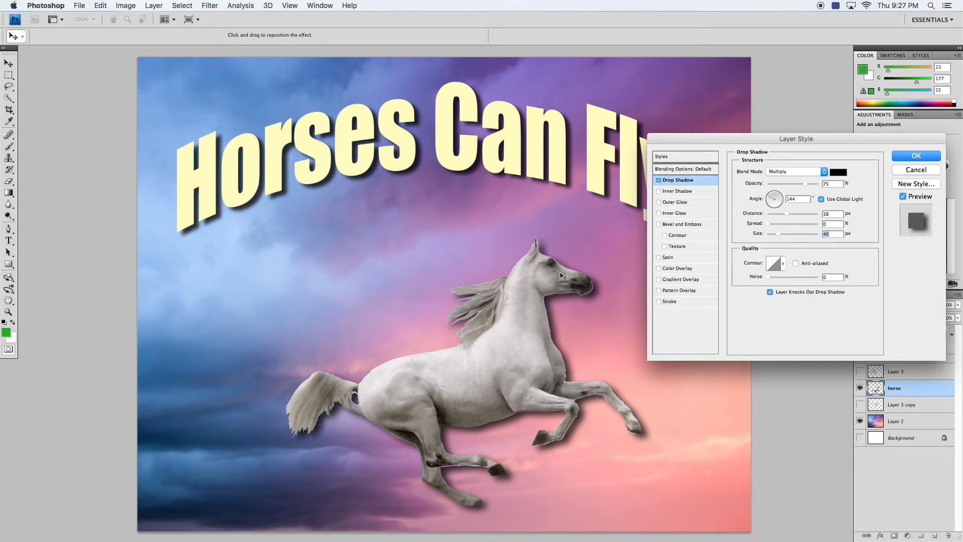
pyautogui.click(659, 179)
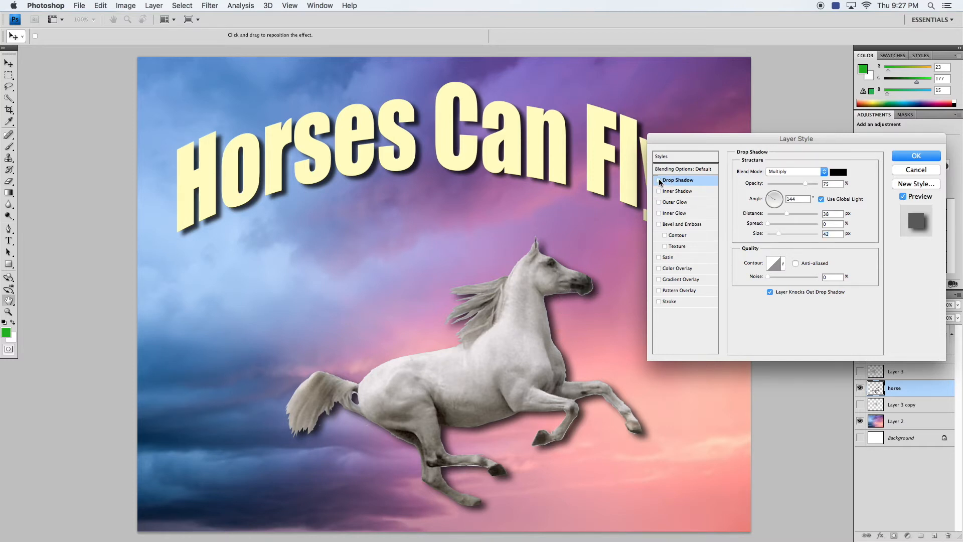
pyautogui.click(669, 301)
pyautogui.moveTo(768, 170); pyautogui.dragTo(777, 171)
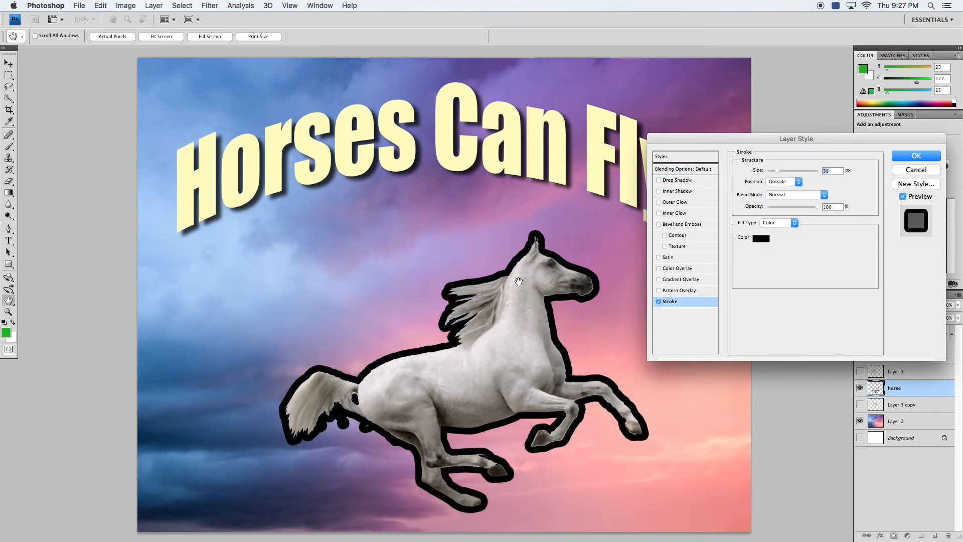
pyautogui.click(761, 238)
pyautogui.moveTo(210, 309)
pyautogui.mouseDown()
pyautogui.moveTo(112, 267)
pyautogui.moveTo(108, 279)
pyautogui.moveTo(112, 270)
pyautogui.mouseUp()
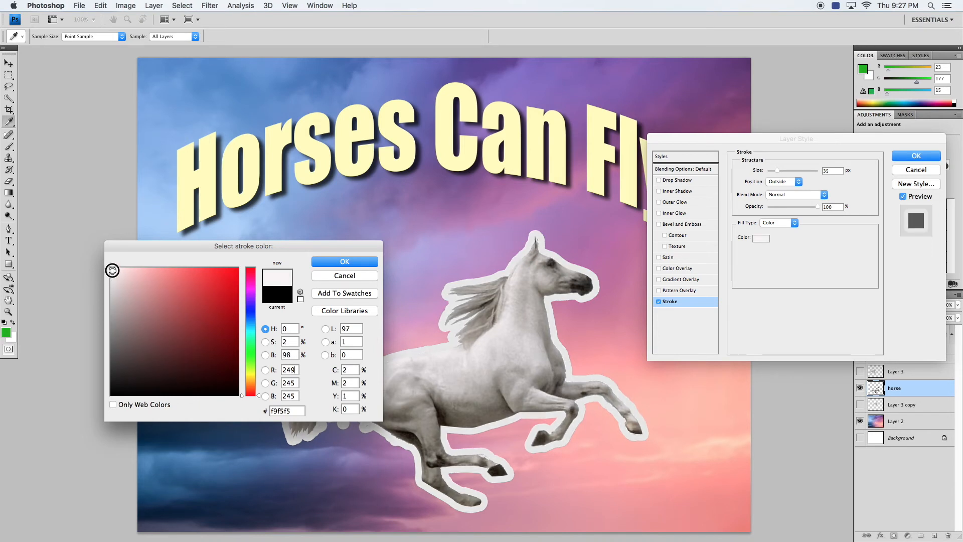
pyautogui.click(324, 262)
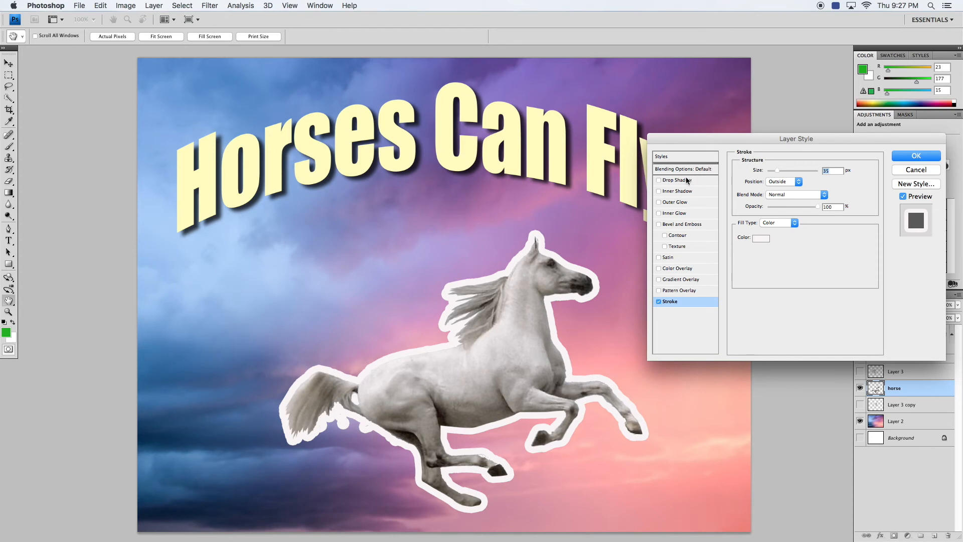
# - Try adding a 71 px drop shadow with the stroke, then cancel the horse's layer style
pyautogui.click(683, 181)
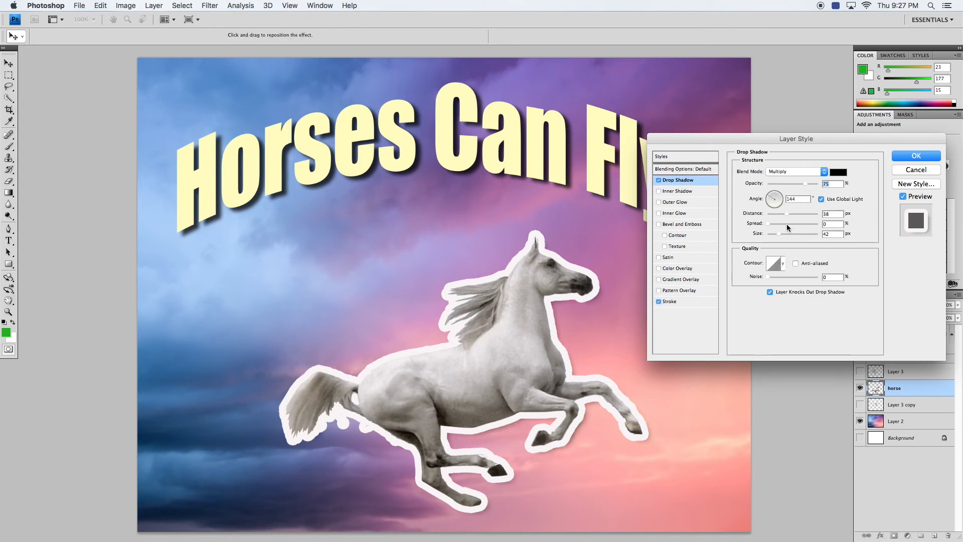
pyautogui.moveTo(786, 214); pyautogui.dragTo(796, 215)
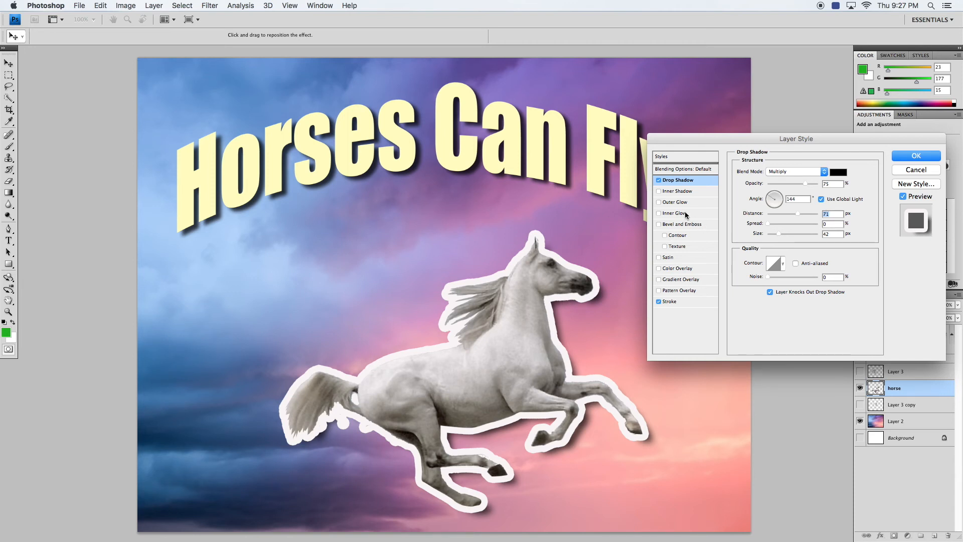
pyautogui.click(659, 180)
pyautogui.click(658, 301)
pyautogui.click(899, 170)
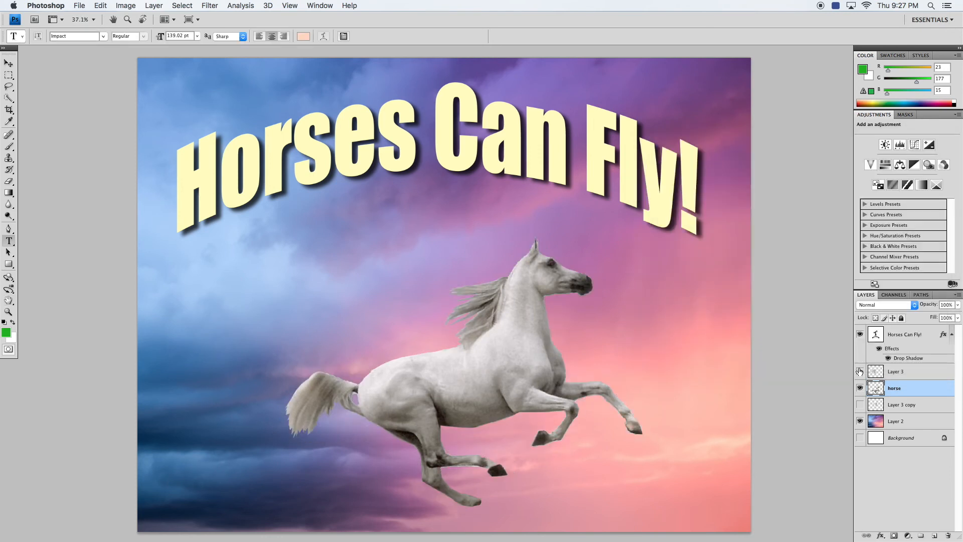
# - Make the two wing layers visible again with the horse layer still selected
pyautogui.click(860, 388)
pyautogui.moveTo(860, 372); pyautogui.dragTo(859, 404)
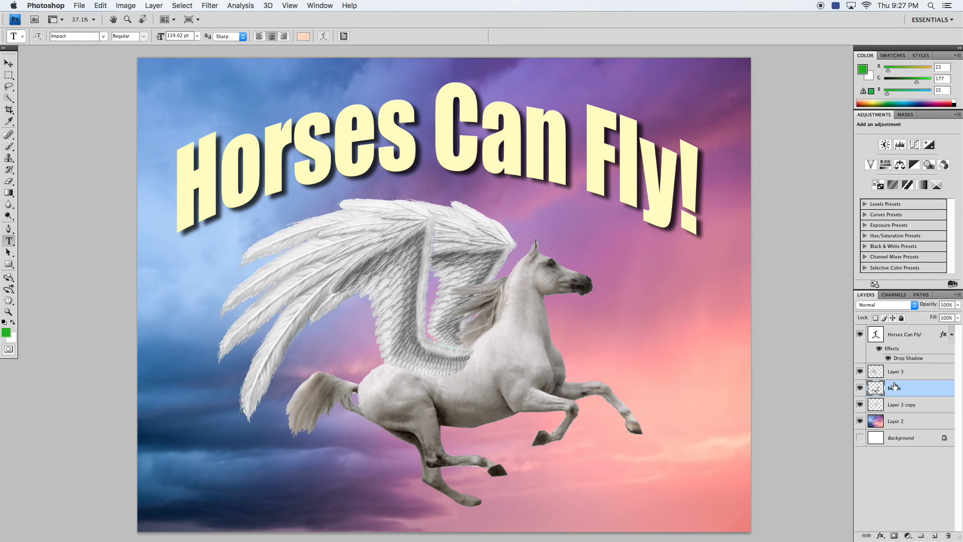
# - Add a layer effect to the horse layer
pyautogui.click(882, 535)
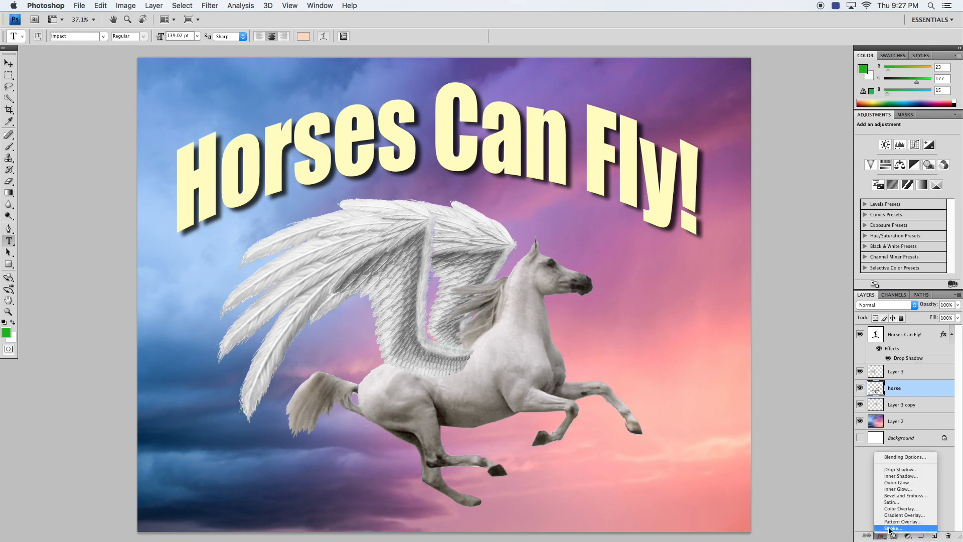